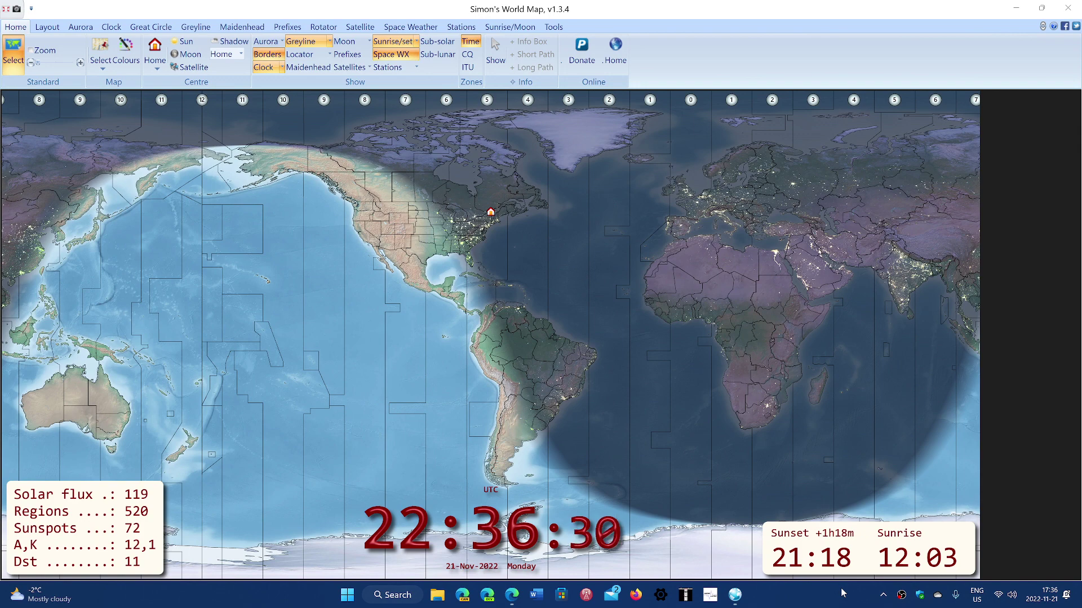
# Step: Bring the Simon's World Map window showing the greyline map, UTC clock and solar data to focus
pyautogui.click(712, 53)
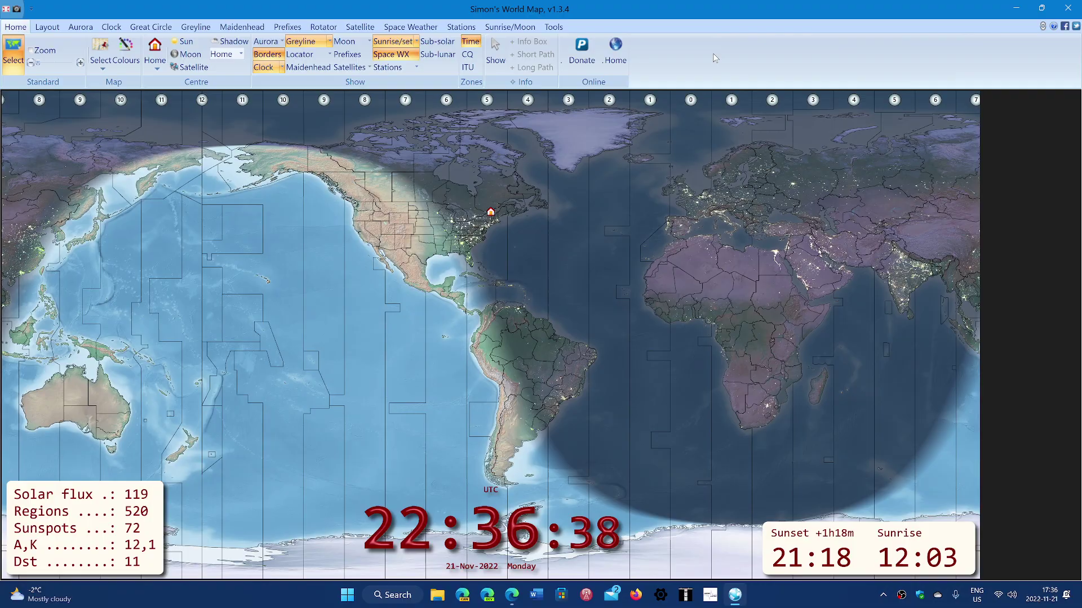
# Step: Switch the world map to full screen with F11, then return it to a normal window
pyautogui.press('F11')
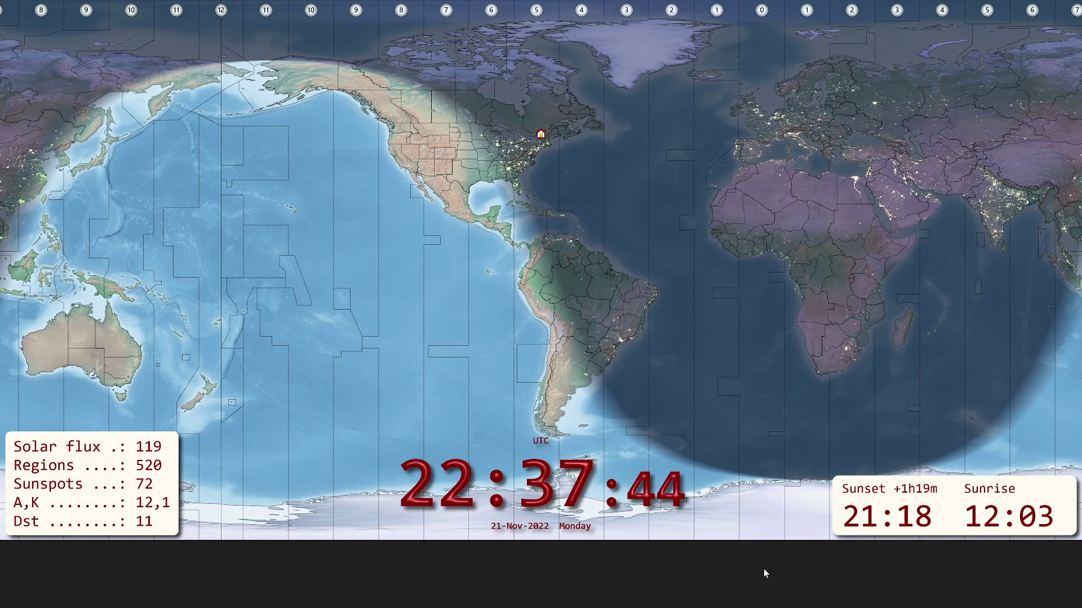
pyautogui.press('Escape')
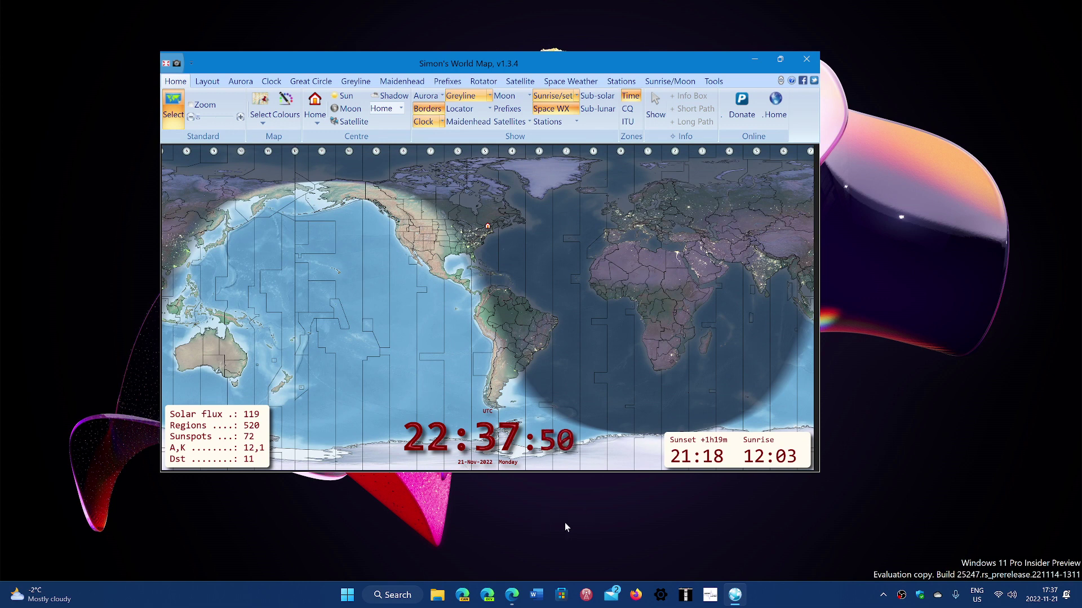
# Step: Scroll the G4ELI World Map page in Edge down to the 1.3.4 download and its November 19th, 2022 notes
pyautogui.click(512, 595)
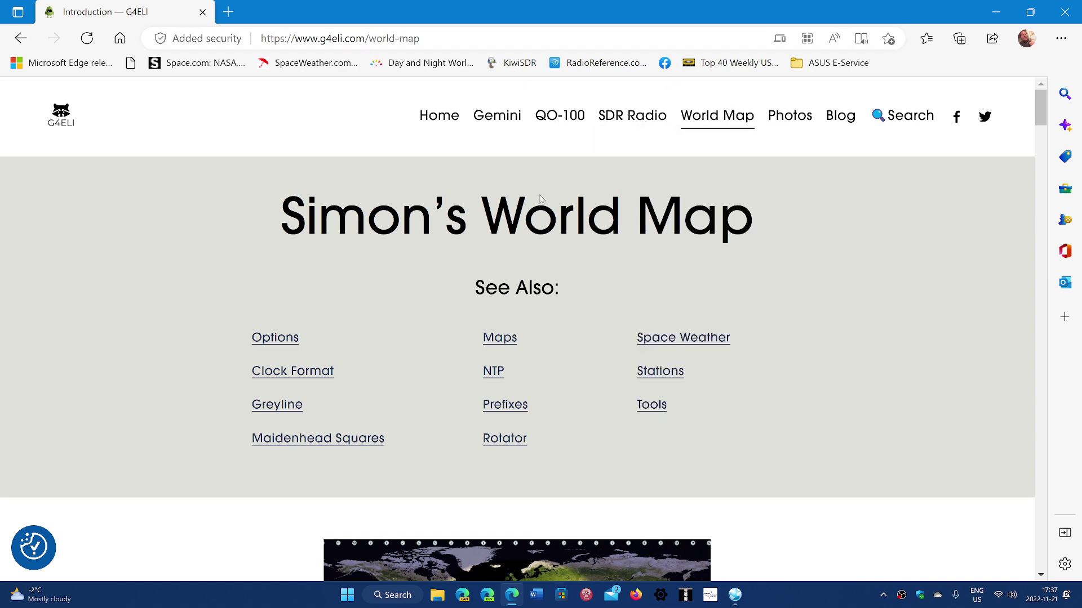
pyautogui.moveTo(705, 121)
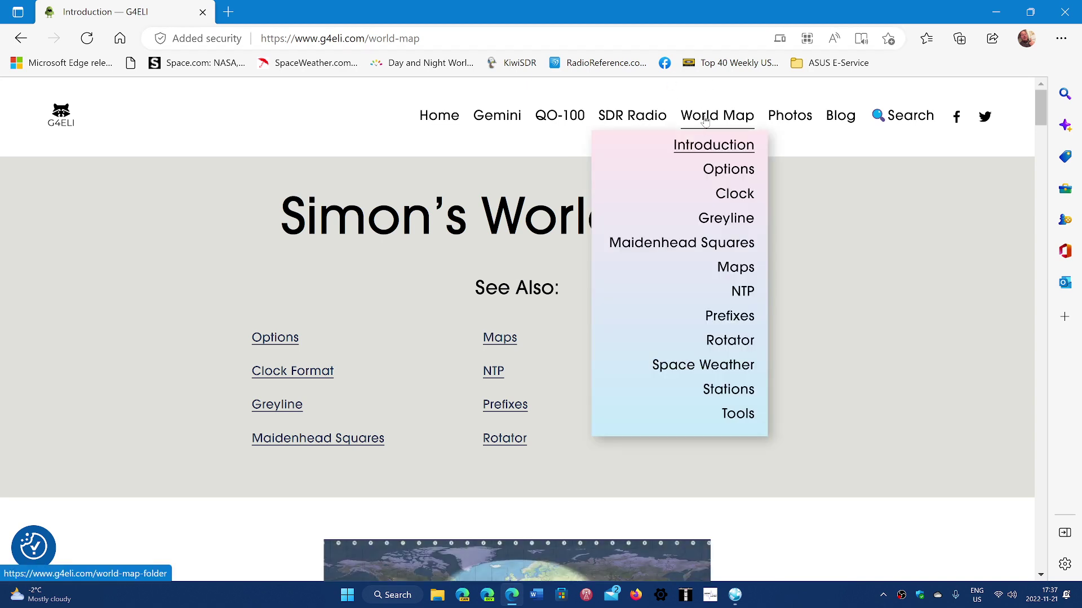
pyautogui.scroll(-3, 830, 263)
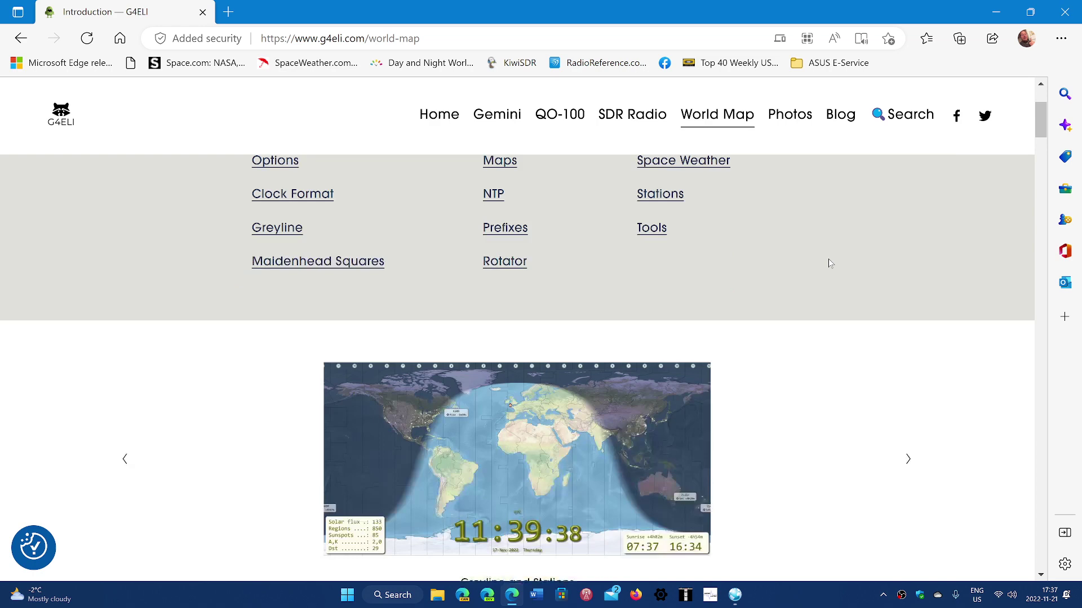
pyautogui.scroll(-6, 829, 263)
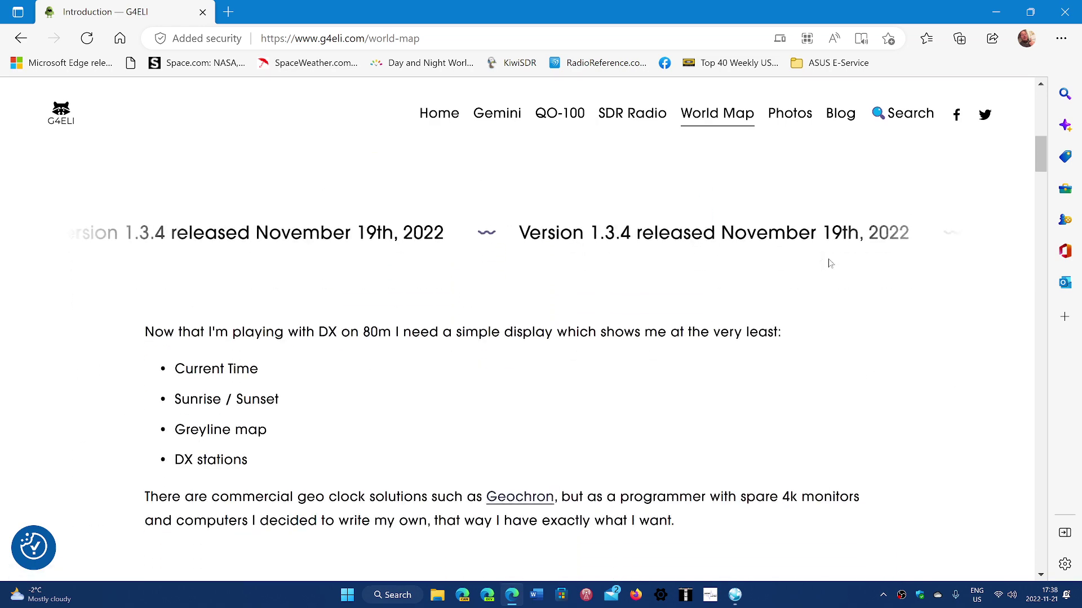
pyautogui.rightClick(564, 254)
pyautogui.click(437, 261)
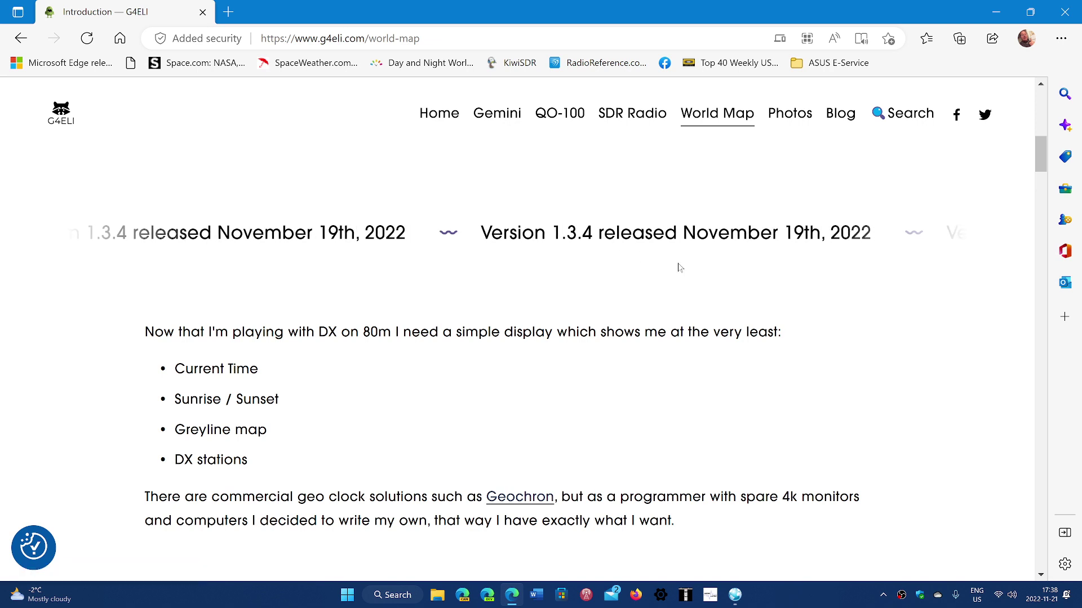
pyautogui.scroll(-3, 679, 267)
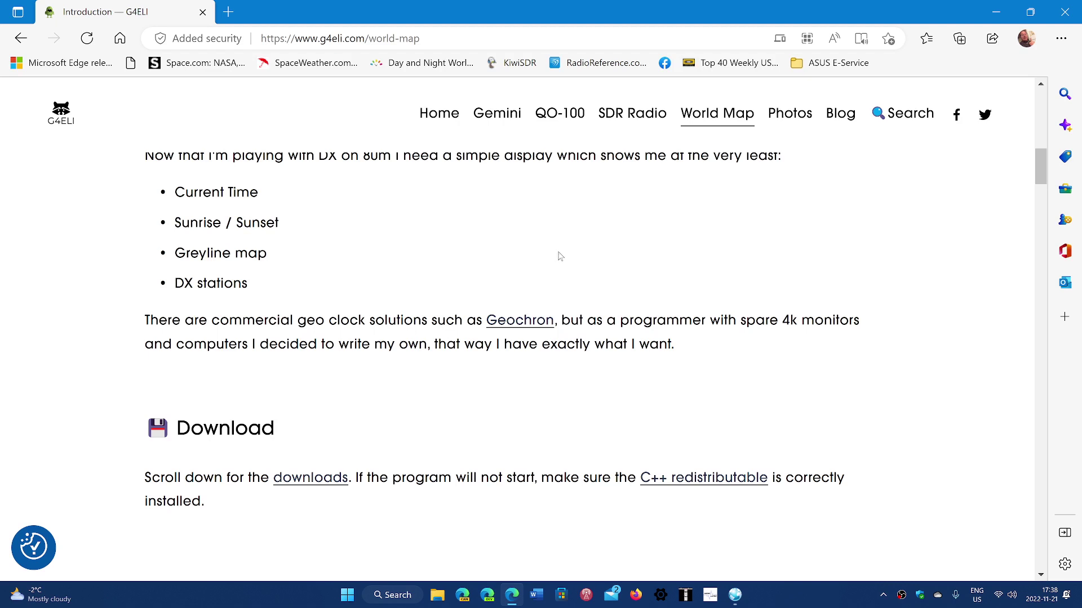
pyautogui.scroll(-2, 559, 256)
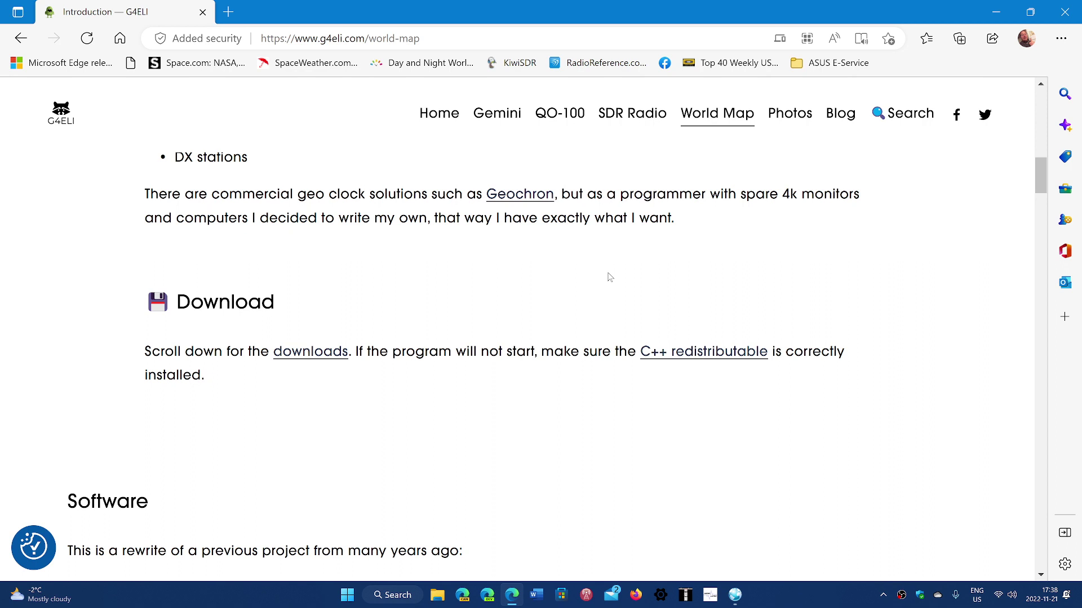
pyautogui.scroll(-2, 609, 277)
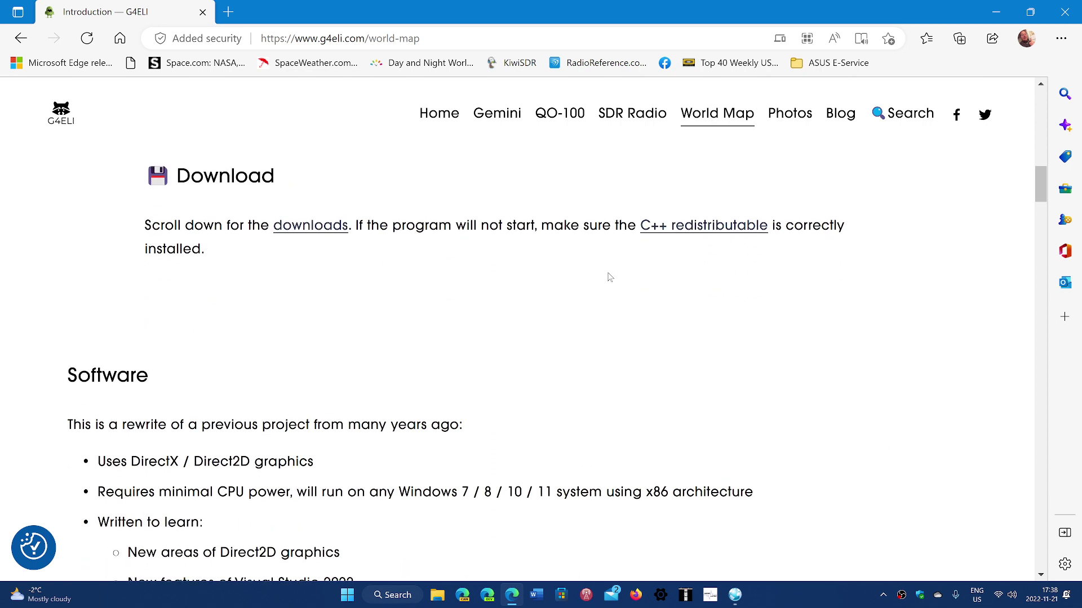
pyautogui.scroll(-2, 609, 276)
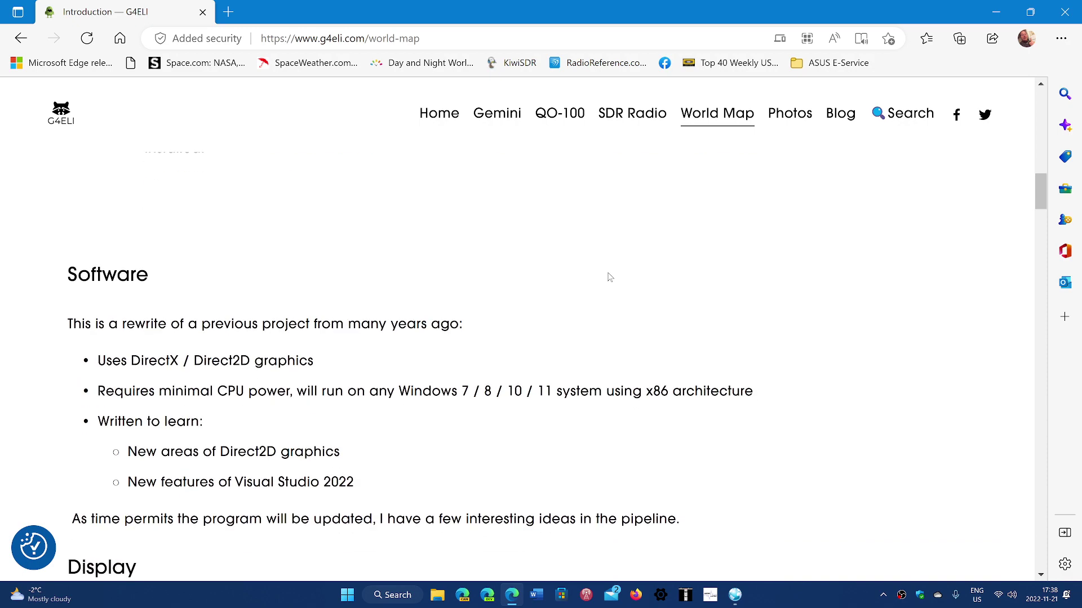
pyautogui.scroll(-12, 609, 277)
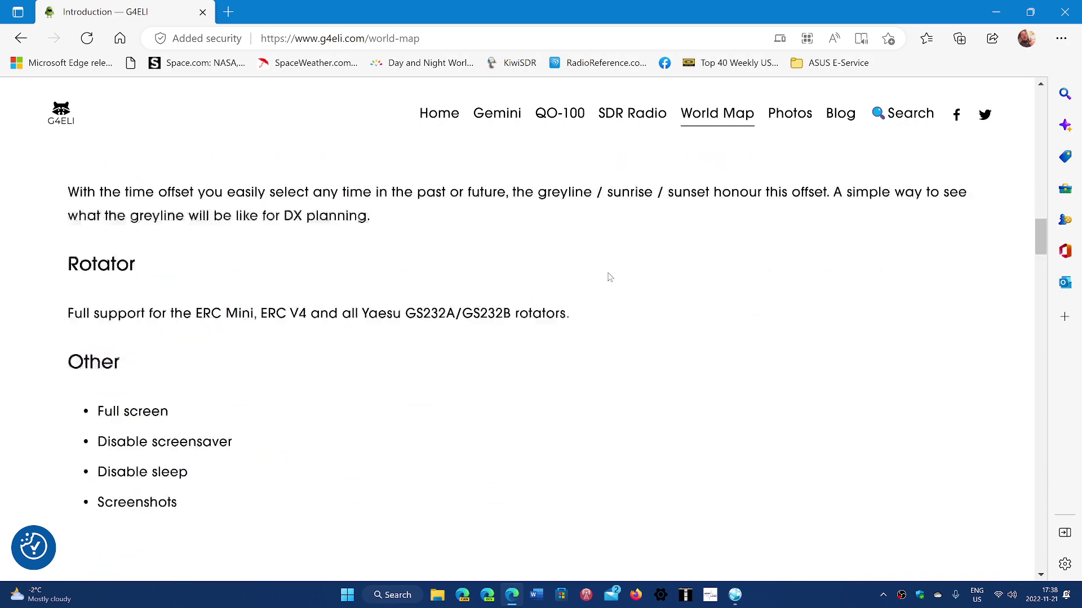
pyautogui.scroll(-7, 609, 277)
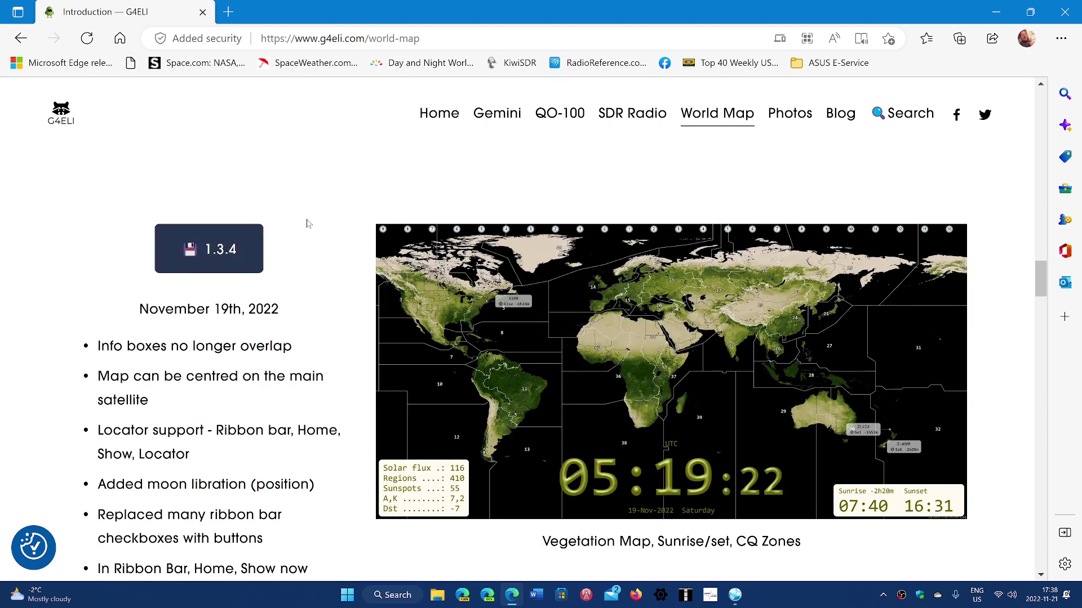
# Step: Scroll past the 1.3.4 release notes, then back up to the See Also links
pyautogui.scroll(-3, 306, 224)
pyautogui.scroll(-2, 307, 223)
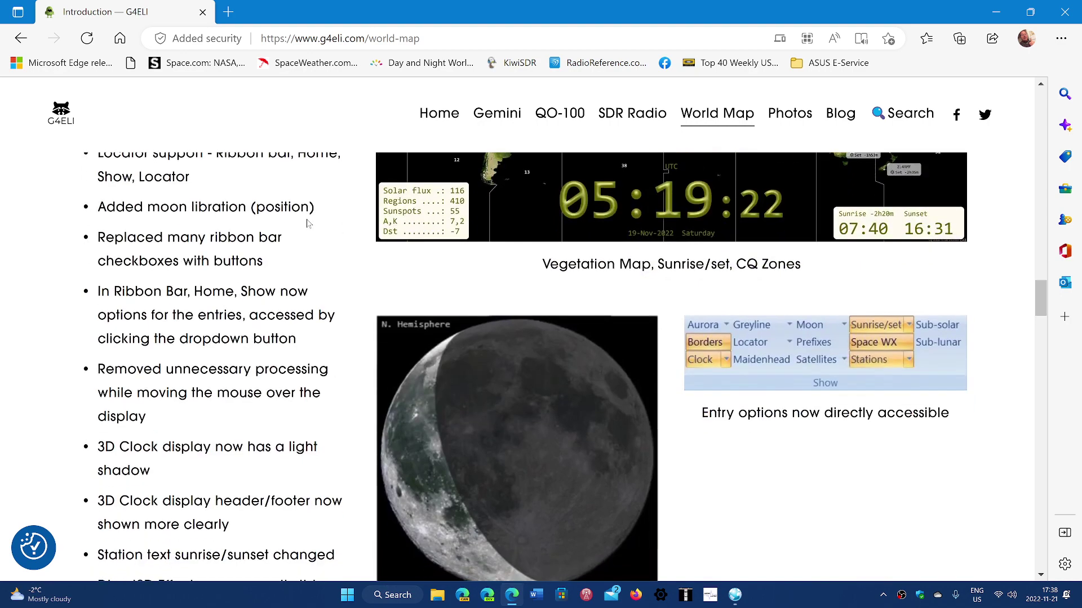
pyautogui.scroll(20, 307, 224)
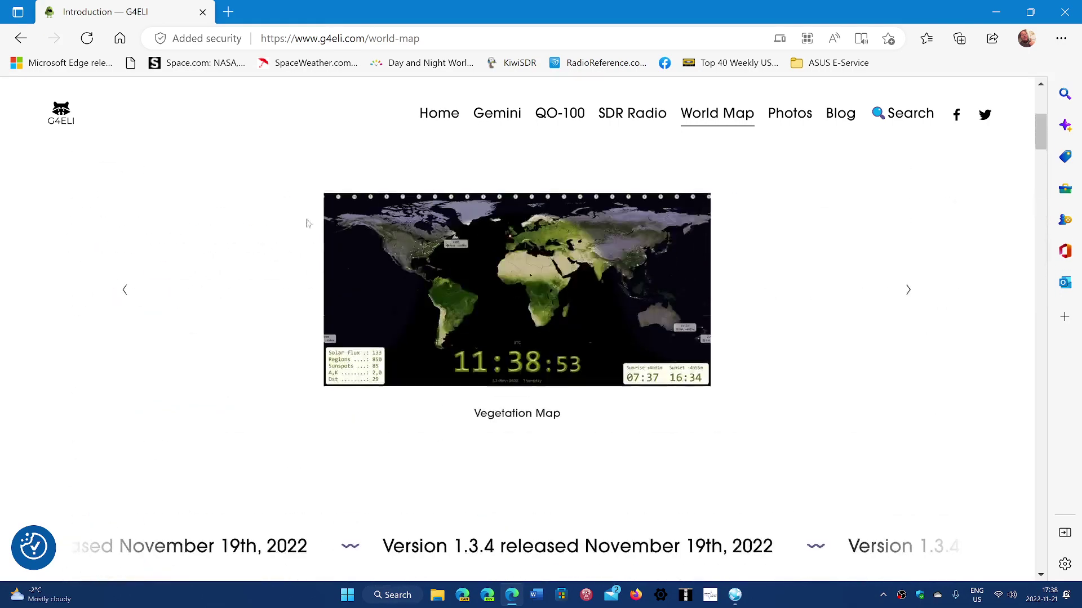
pyautogui.scroll(5, 307, 223)
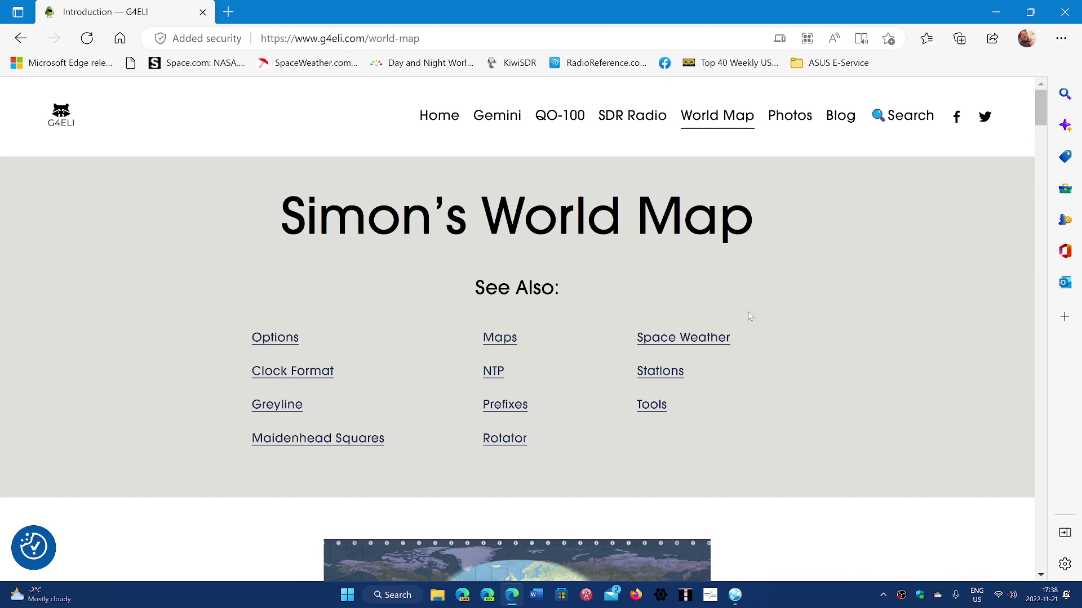
# Step: Close Edge, preview the home-centred azimuthal globe, then restore the rectangular greyline map
pyautogui.click(1065, 12)
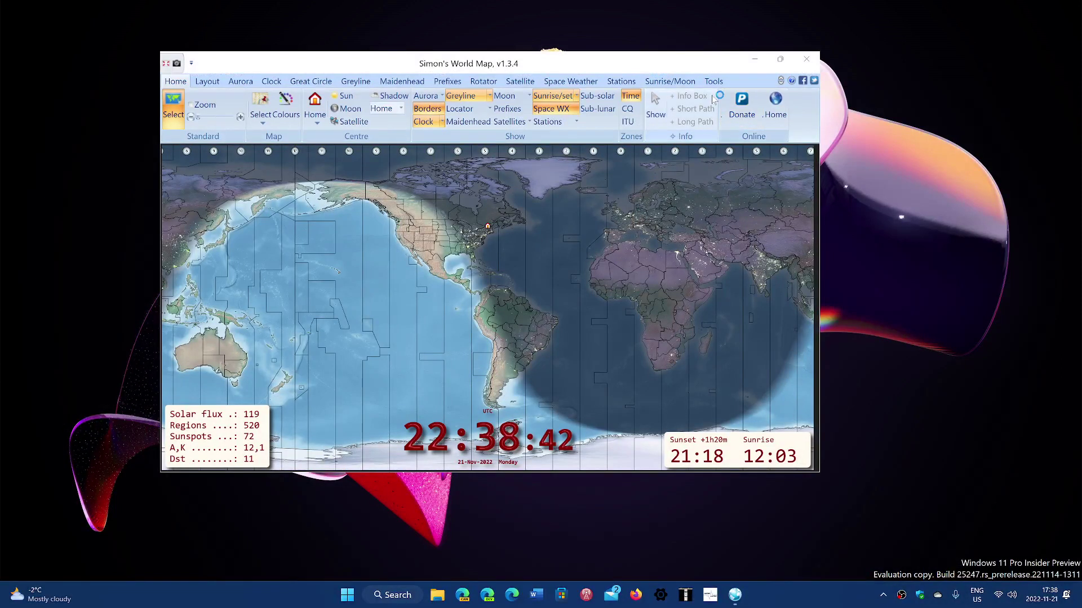
pyautogui.moveTo(780, 59)
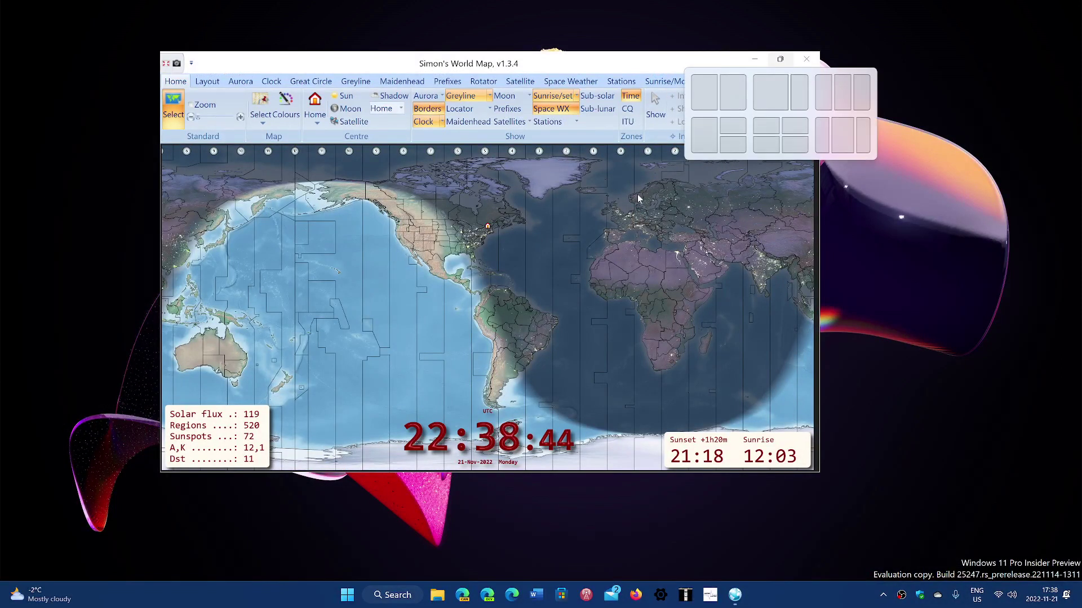
pyautogui.click(620, 210)
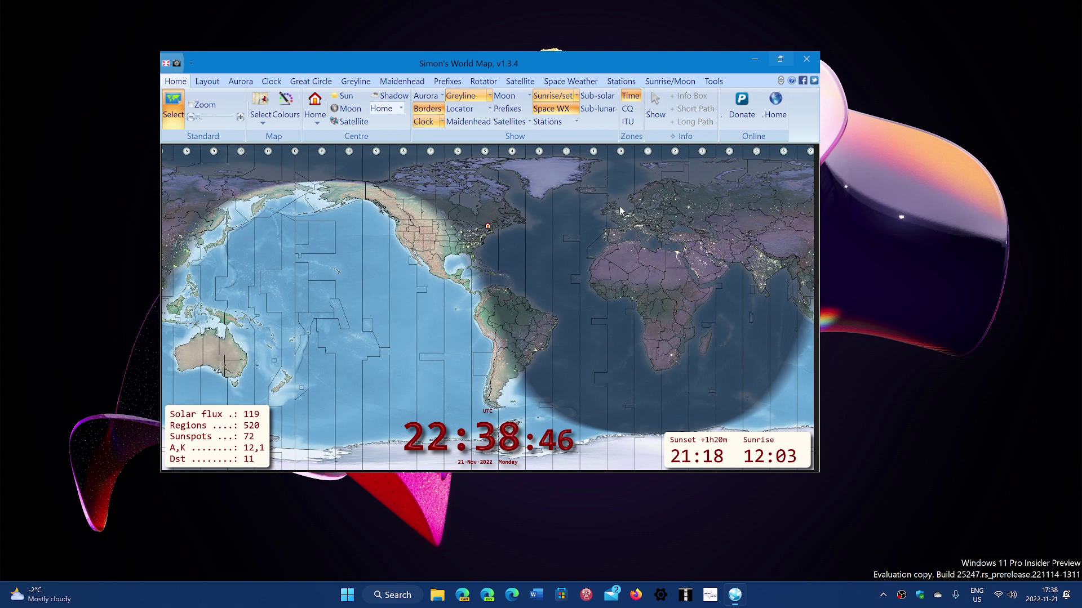
pyautogui.click(620, 208)
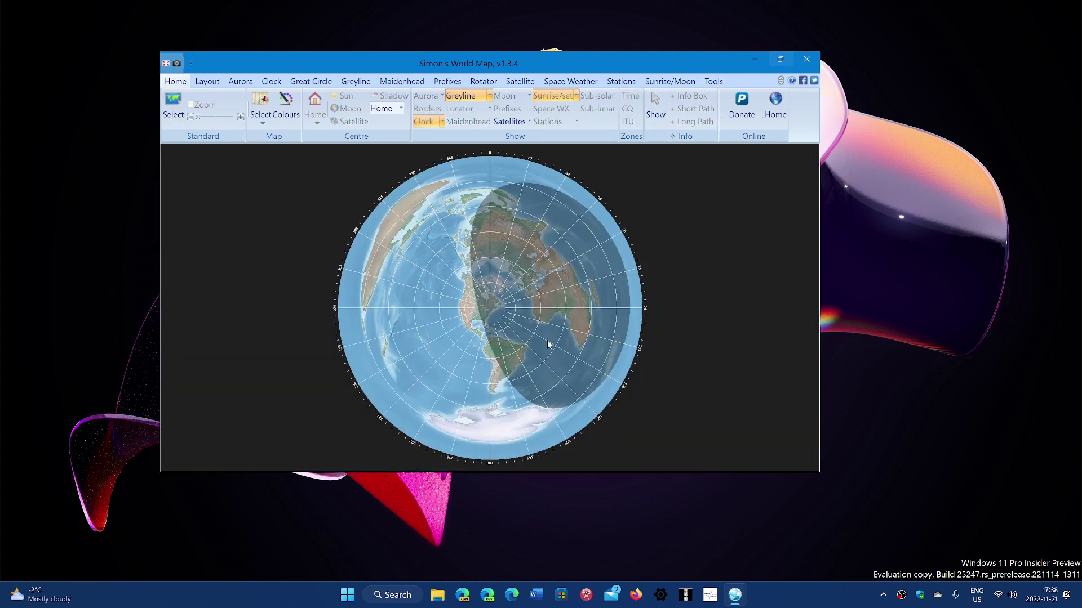
pyautogui.click(507, 262)
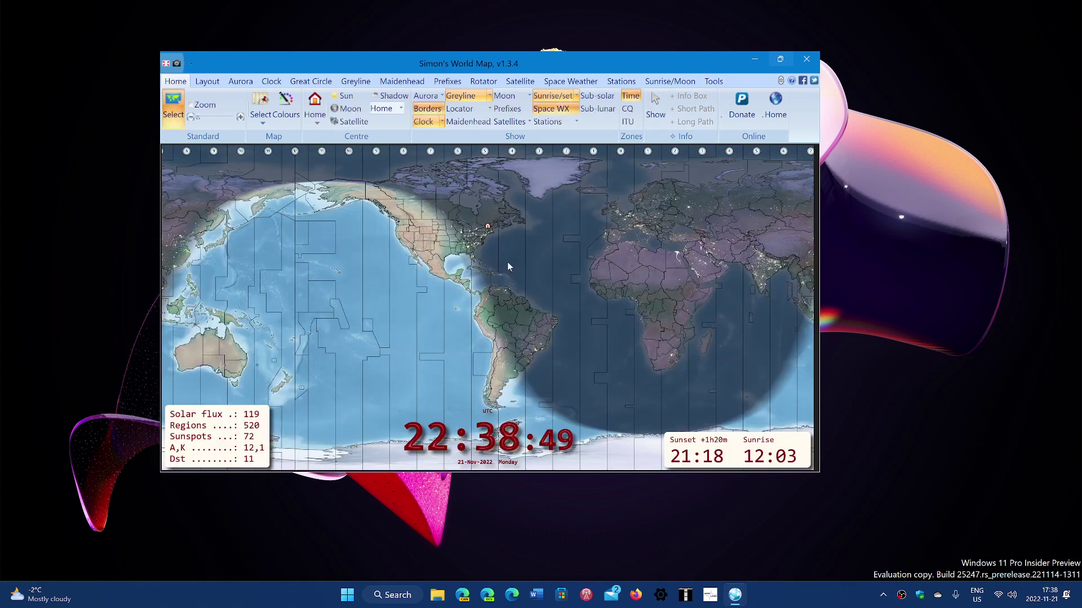
# Step: Briefly show and hide the aurora oval and Maidenhead grid overlays
pyautogui.click(244, 82)
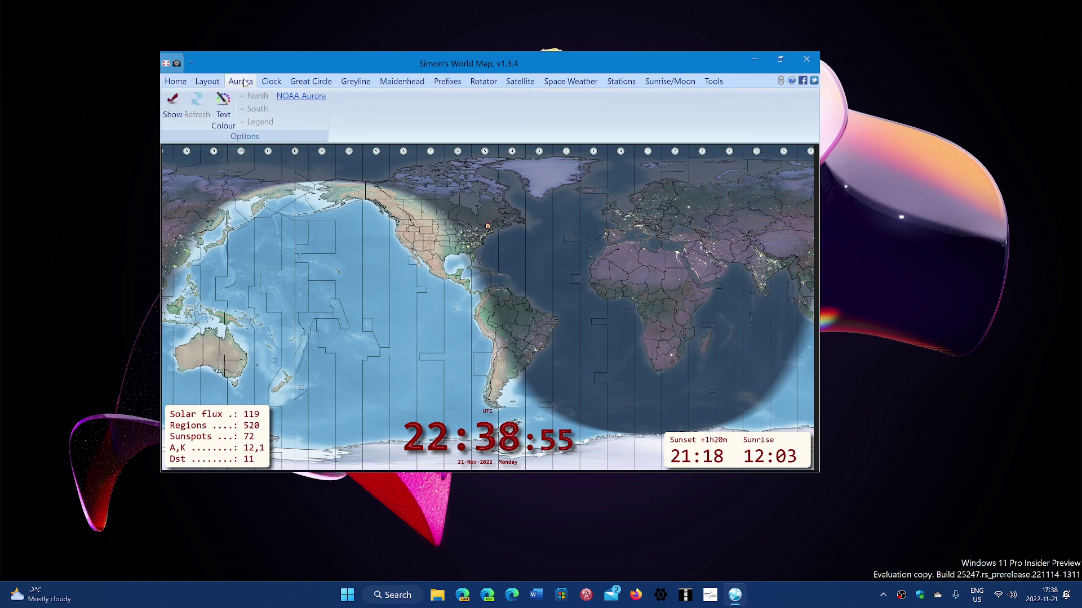
pyautogui.click(173, 110)
pyautogui.click(172, 111)
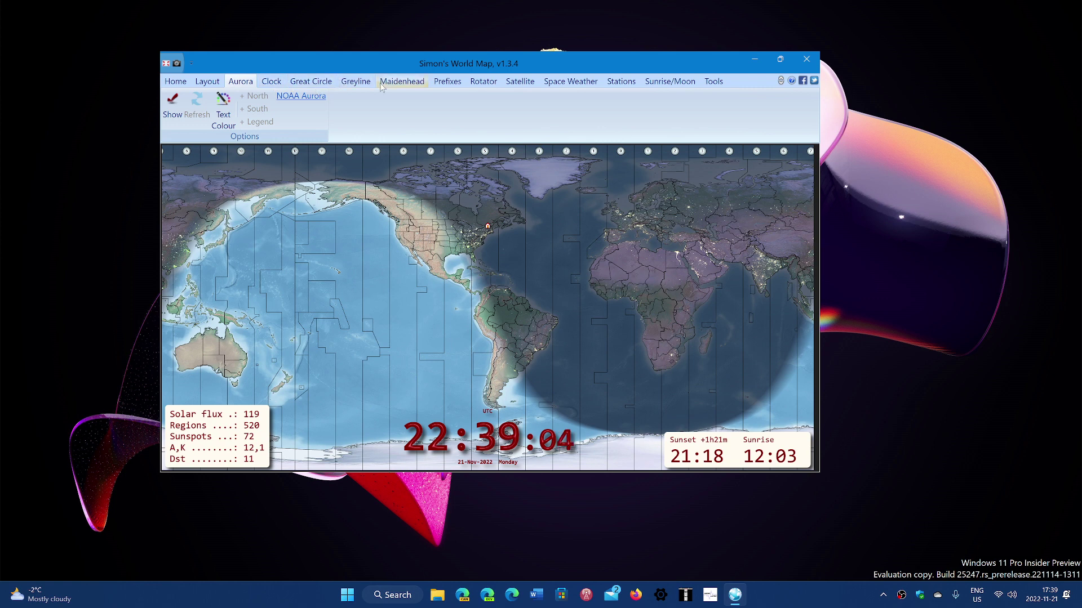
pyautogui.click(416, 83)
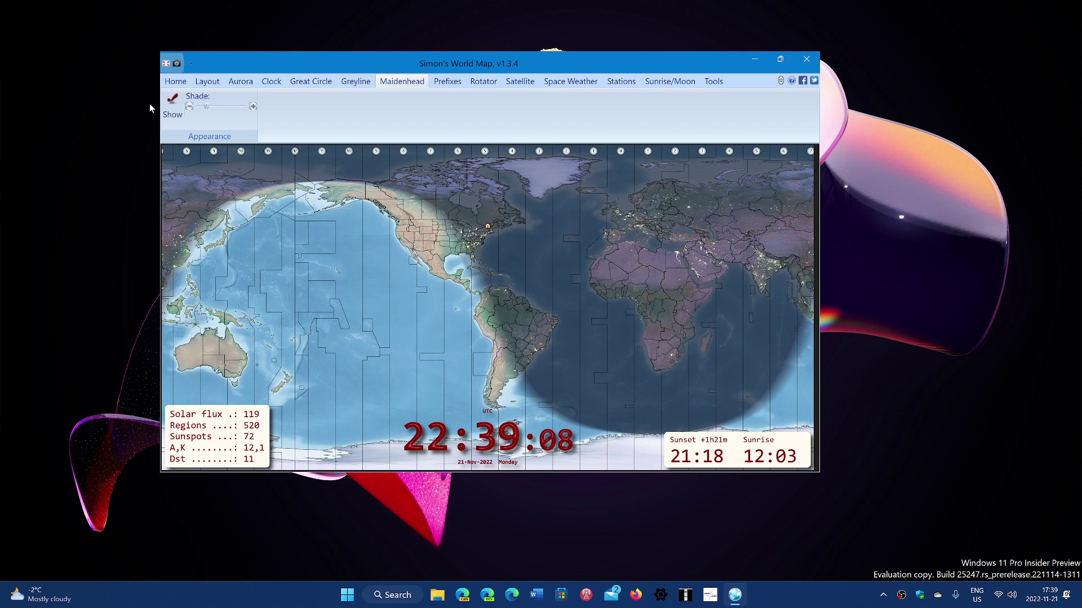
pyautogui.click(172, 106)
pyautogui.click(175, 107)
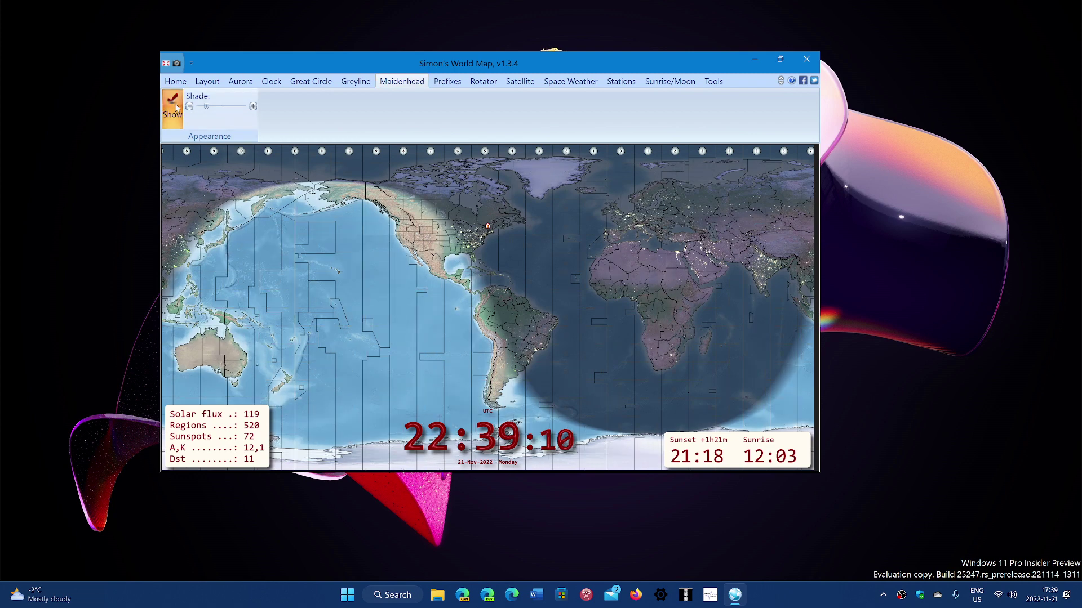
# Step: Show the callsign prefix labels across the map and maximise the window
pyautogui.click(451, 86)
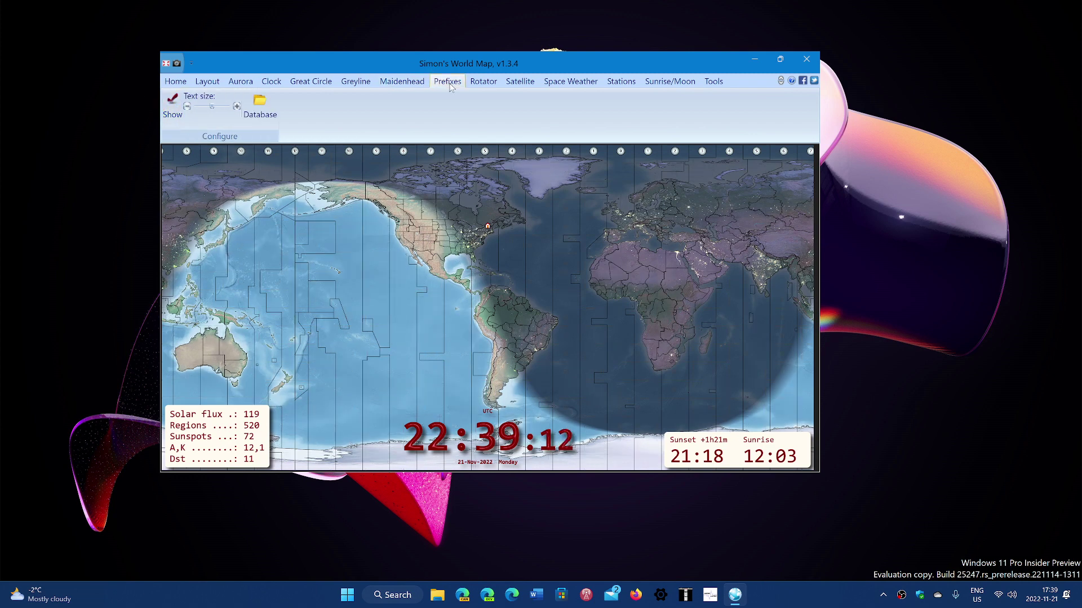
pyautogui.click(172, 111)
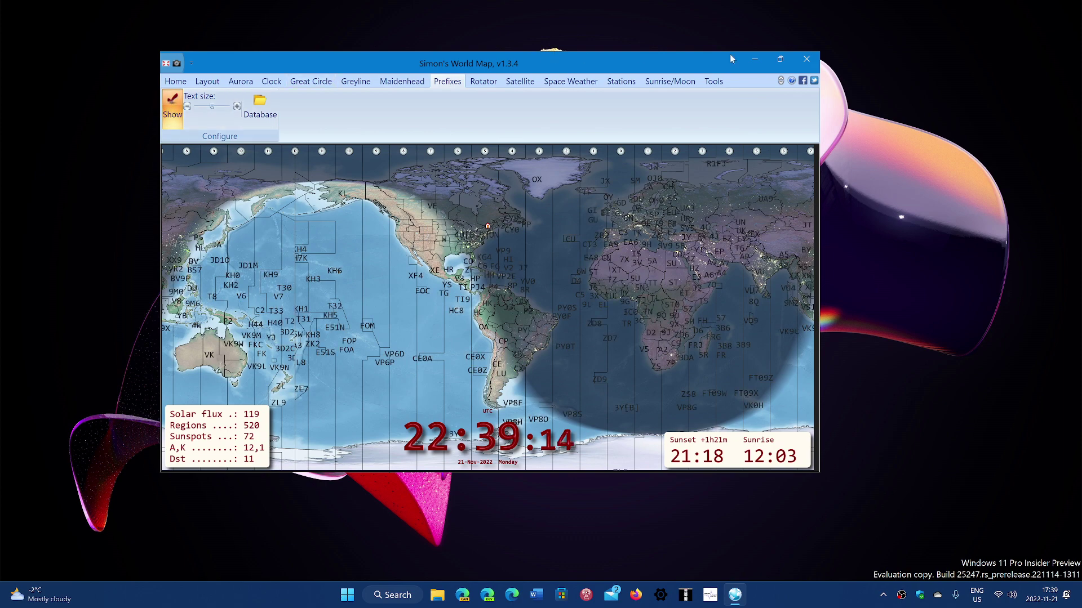
pyautogui.click(782, 58)
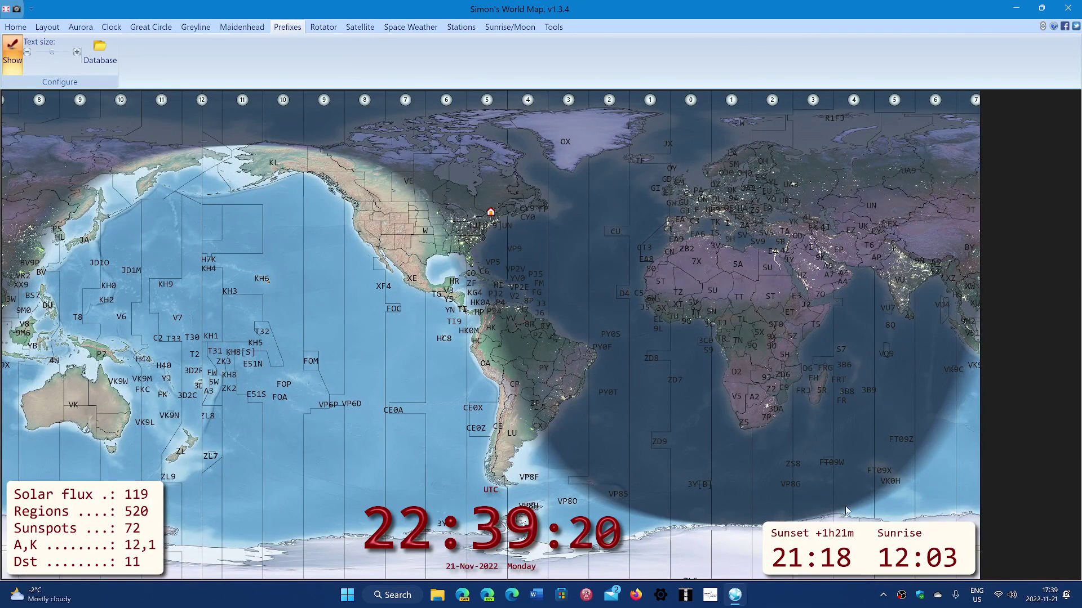
# Step: Turn the callsign prefix labels off, leaving the plain greyline map
pyautogui.click(800, 605)
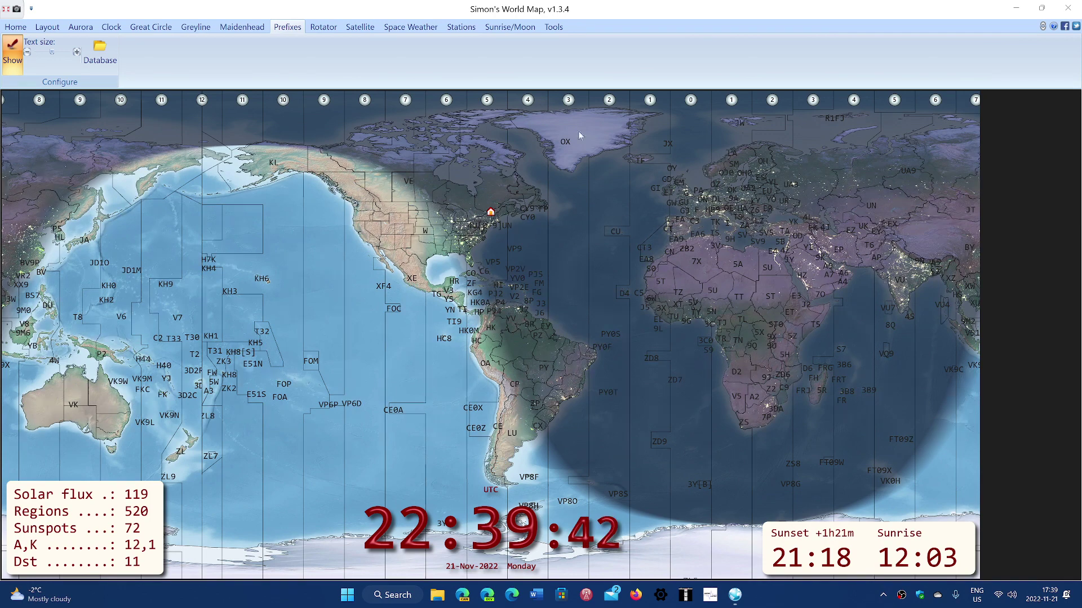
pyautogui.click(18, 57)
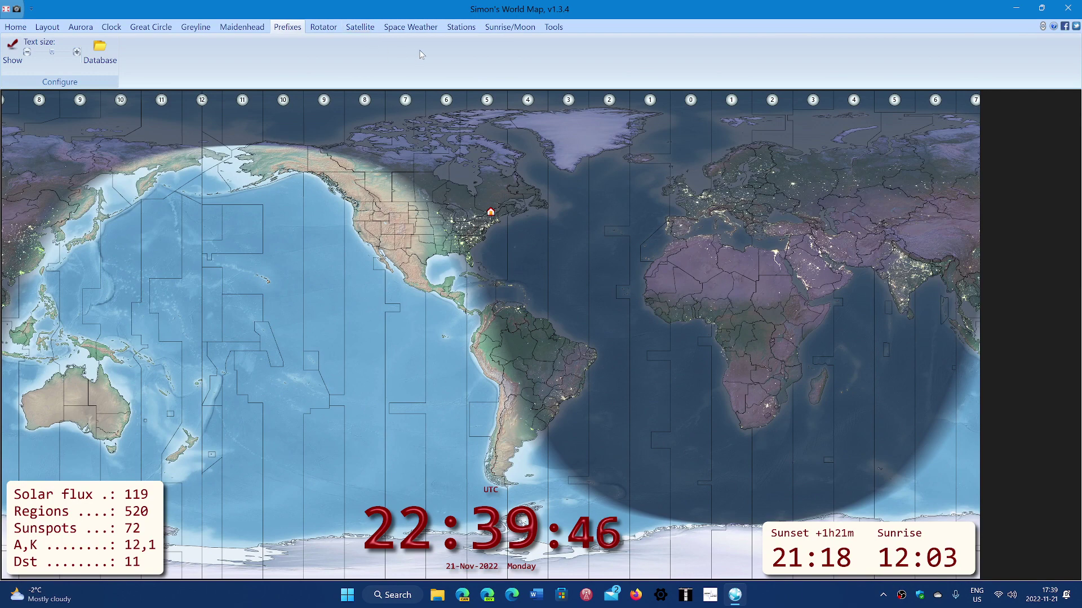
# Step: Browse the Rotator, Satellite, Space Weather, Stations, Sunrise/Moon and Tools tabs, ending on Home
pyautogui.click(324, 28)
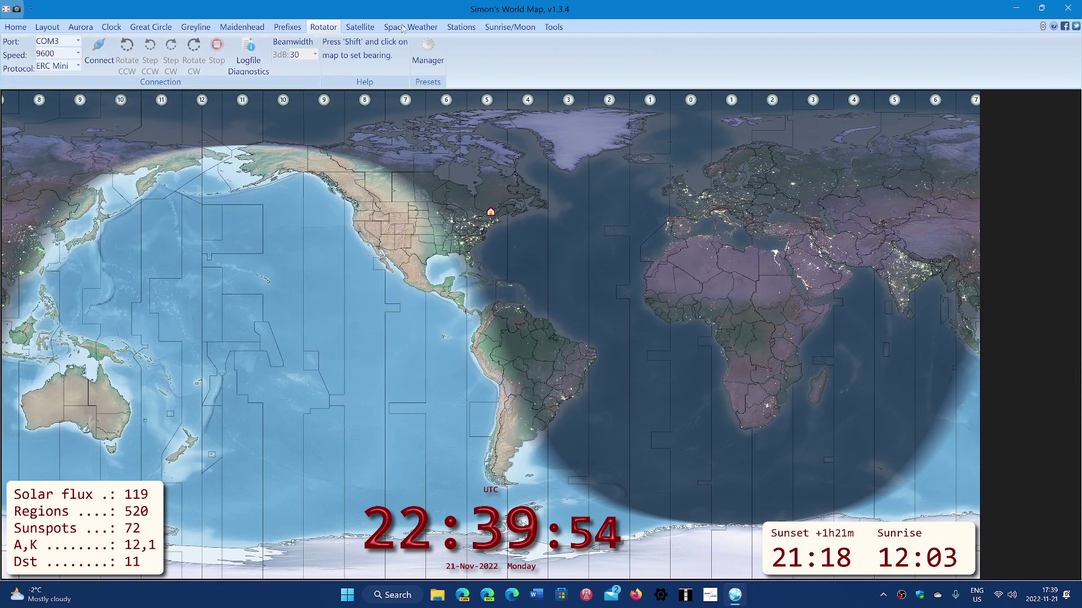
pyautogui.click(360, 28)
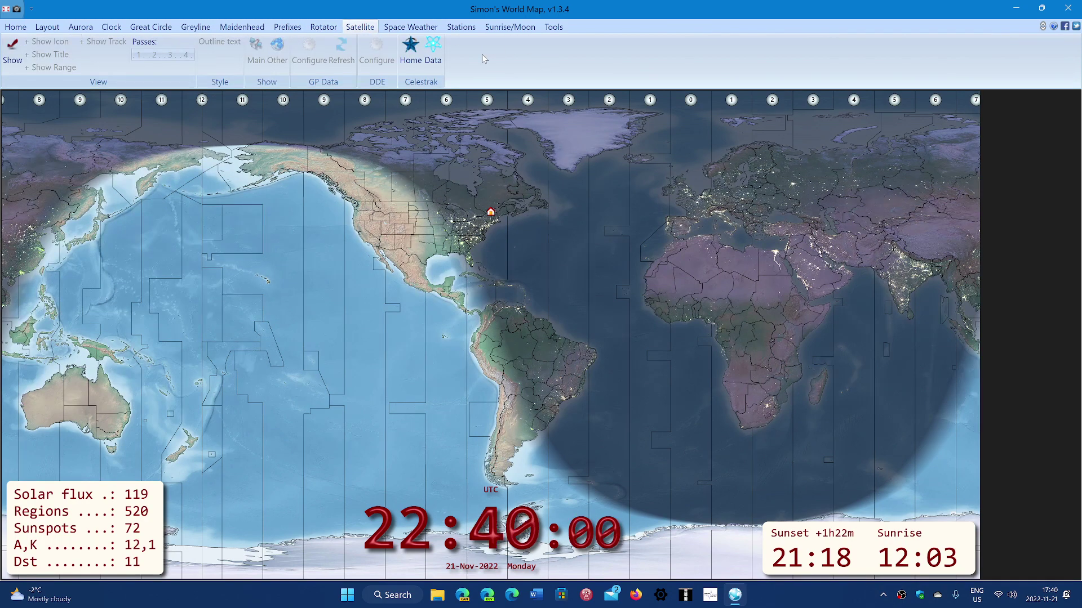
pyautogui.click(423, 28)
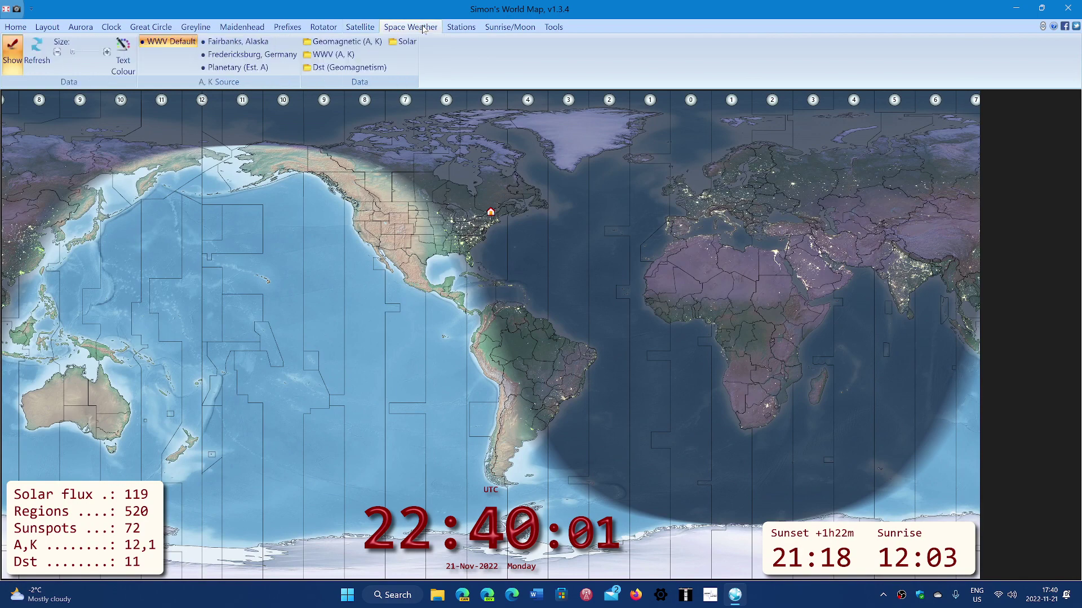
pyautogui.click(465, 30)
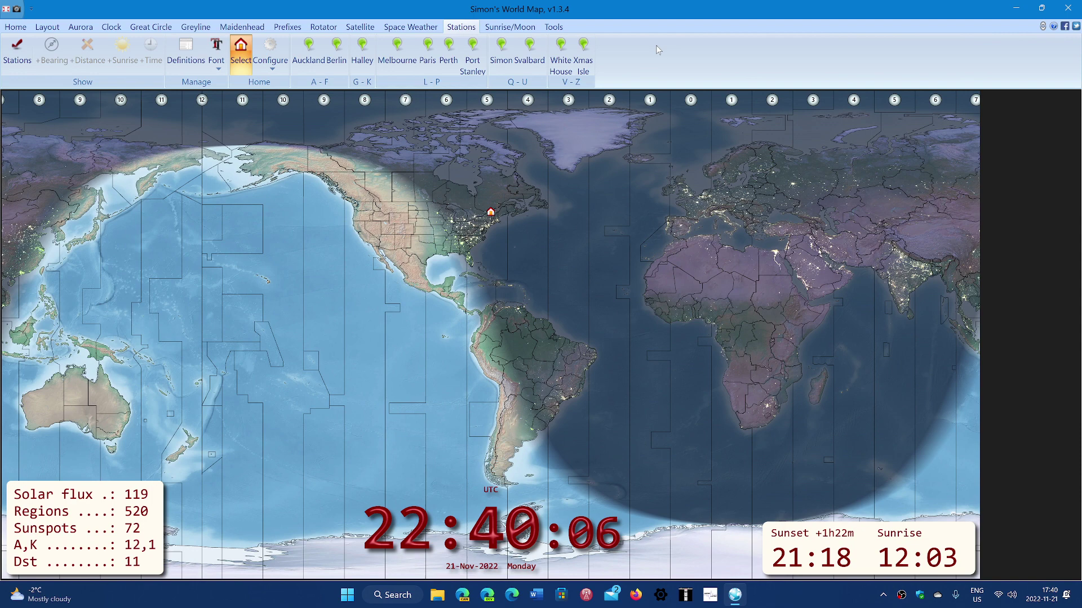
pyautogui.click(527, 28)
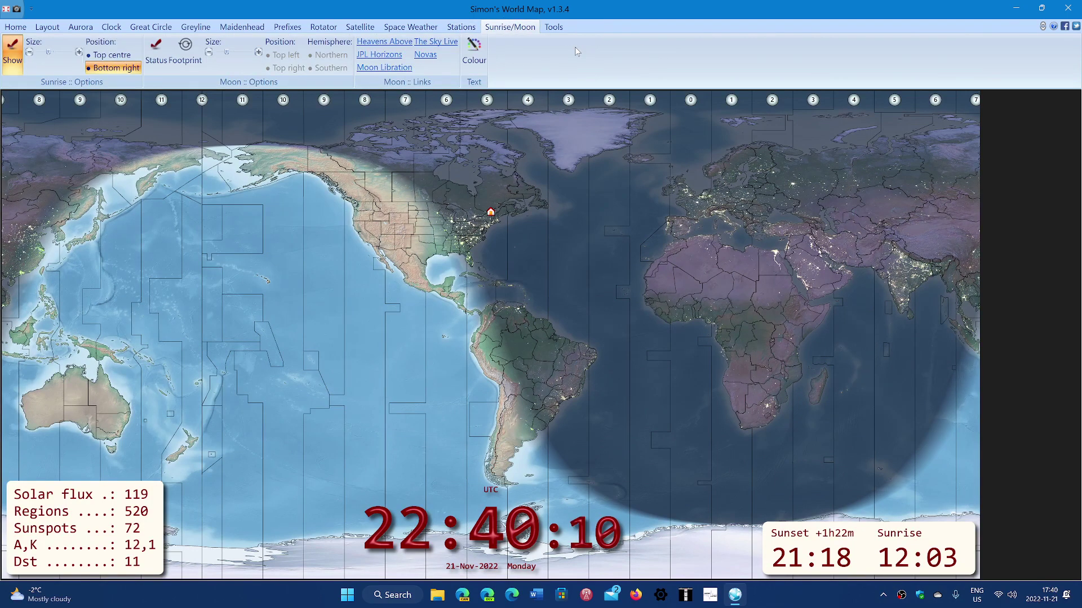
pyautogui.click(553, 28)
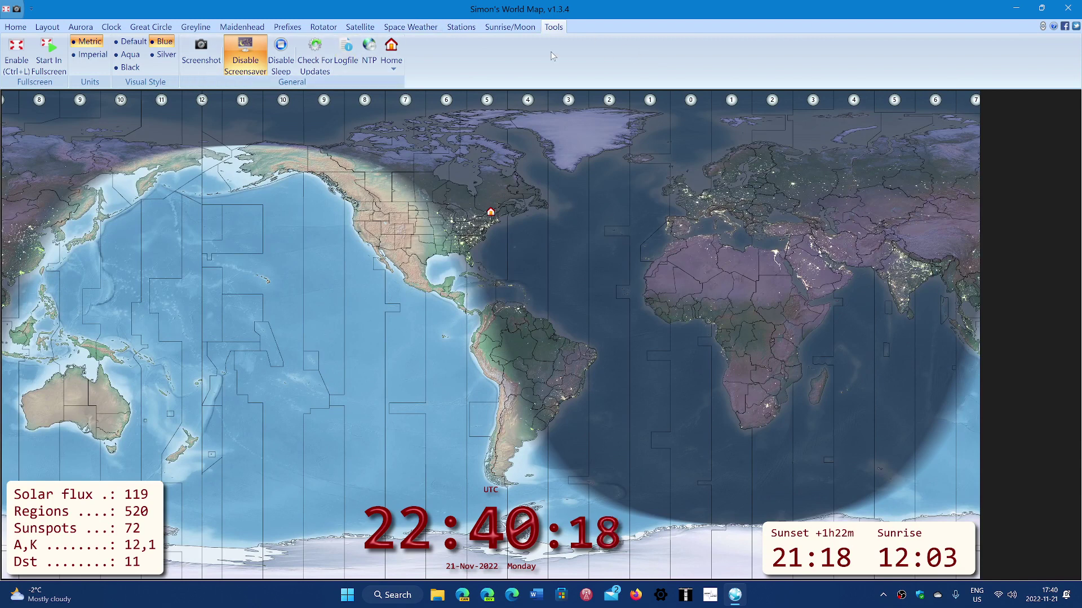
pyautogui.click(14, 27)
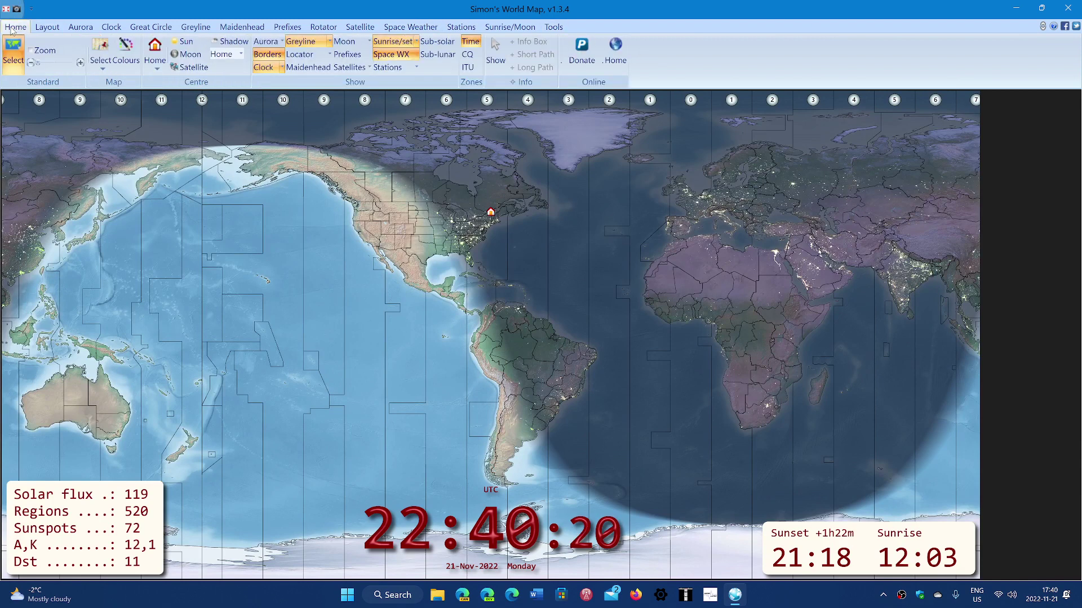
# Step: Make the map fill the screen, then press Escape to return to a smaller desktop window
pyautogui.doubleClick(760, 177)
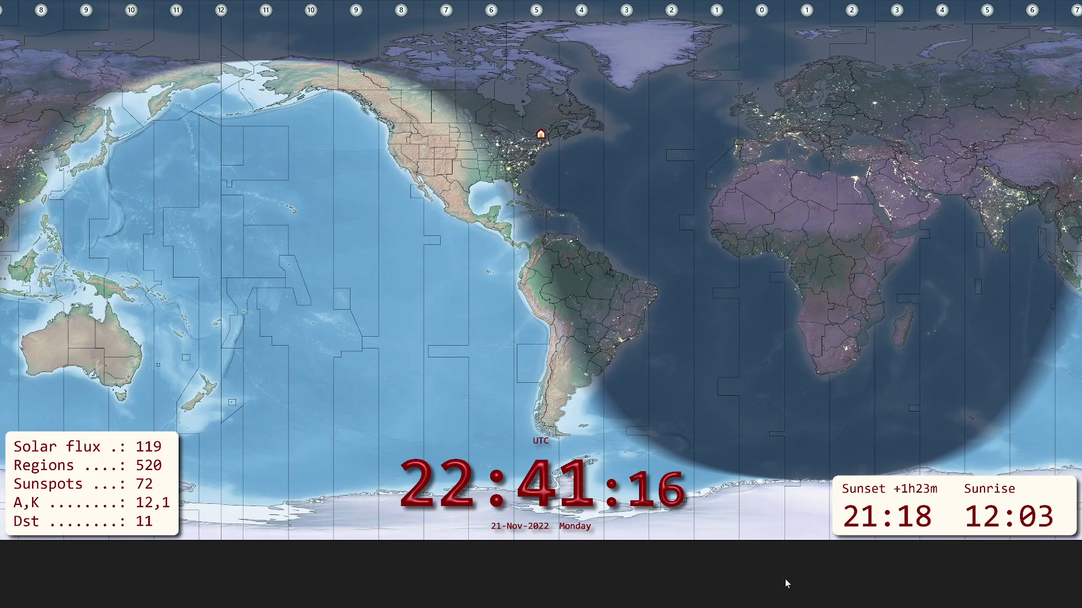
pyautogui.press('Escape')
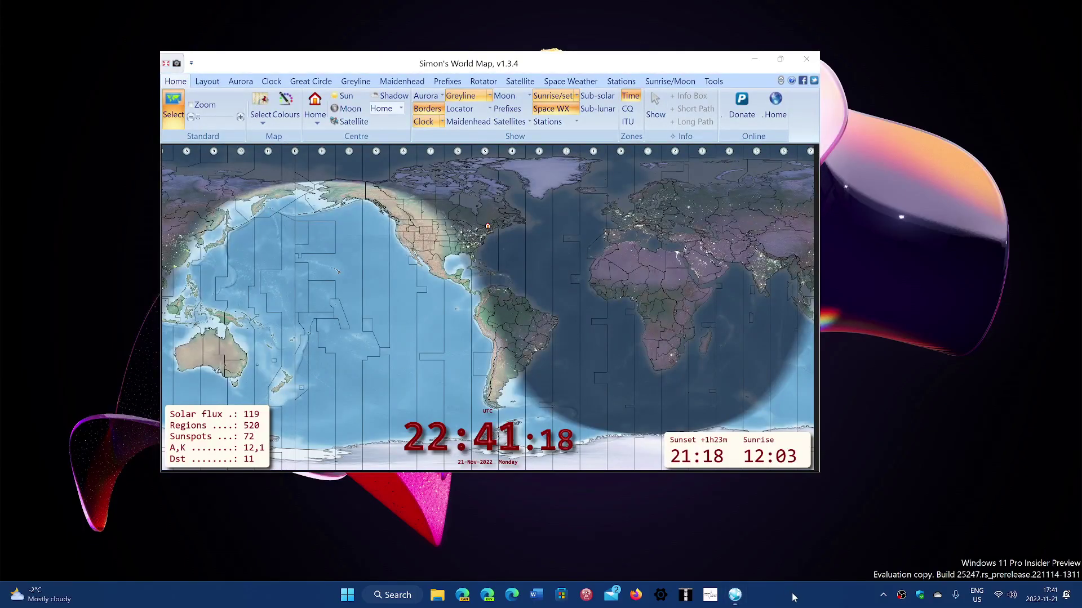